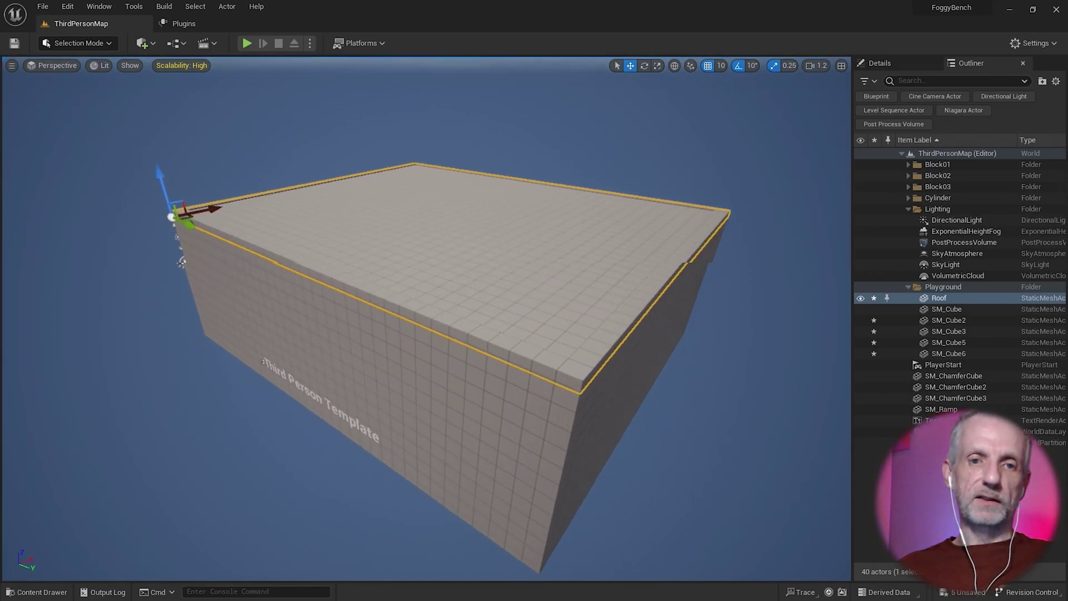
# Add the adjoining walls SM_Cube3 and SM_Cube5 to the selection that holds the Roof.
pyautogui.moveTo(426, 284); pyautogui.dragTo(426, 259, button='right')
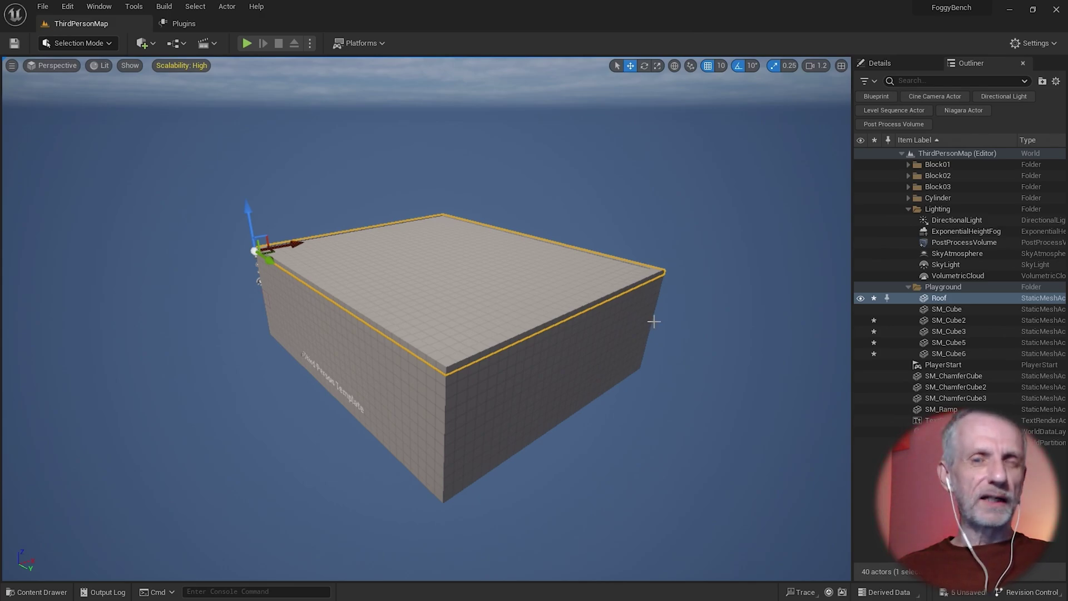
pyautogui.moveTo(640, 332); pyautogui.dragTo(581, 245, button='right')
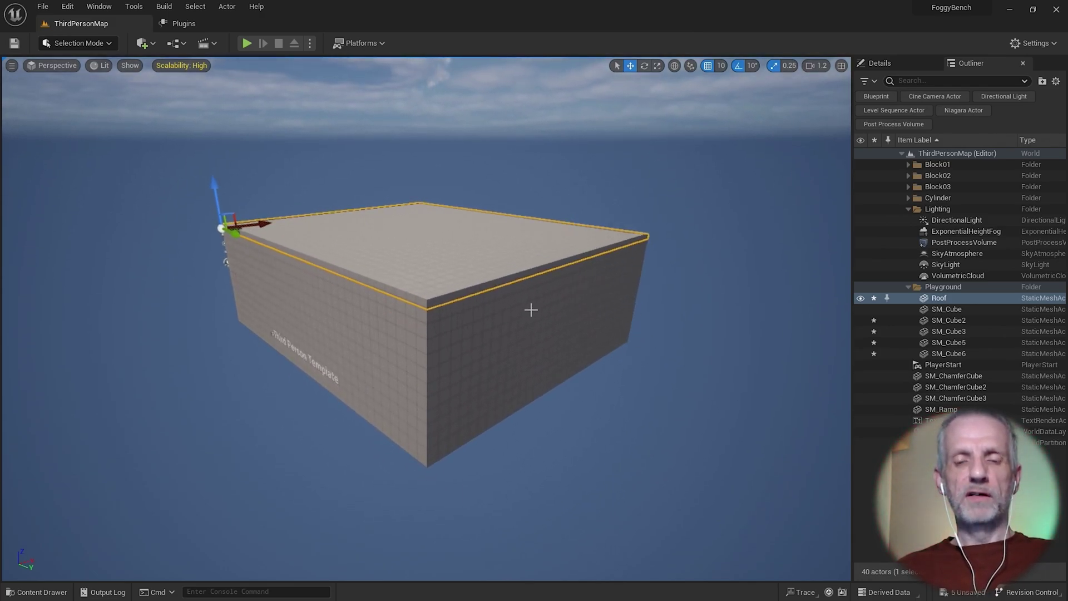
pyautogui.keyDown('ctrl'); pyautogui.click(369, 345); pyautogui.keyUp('ctrl')
pyautogui.keyDown('ctrl'); pyautogui.click(516, 334); pyautogui.keyUp('ctrl')
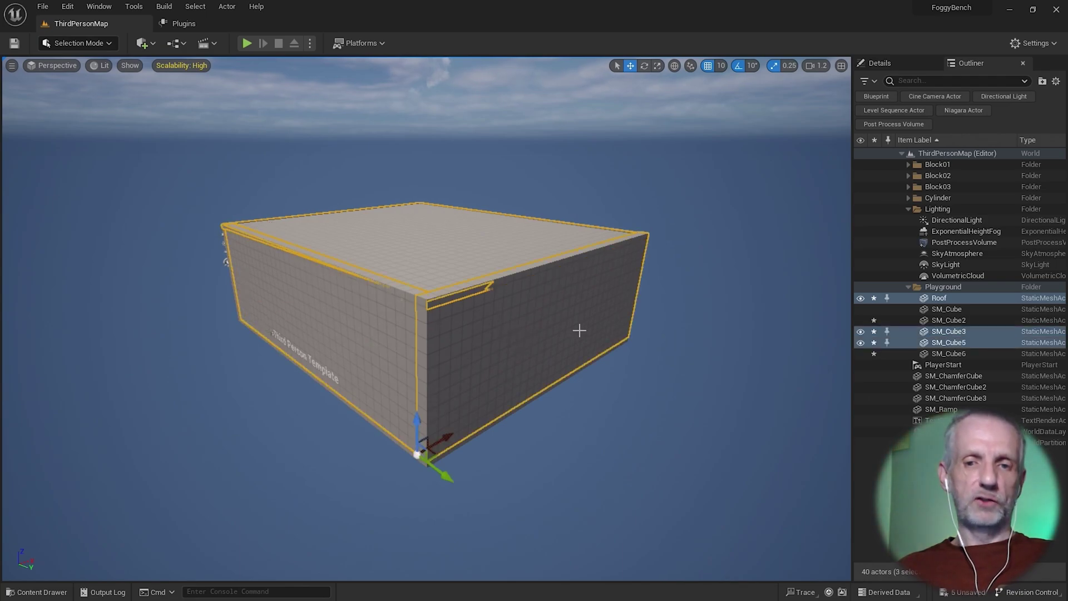
# Add SM_Cube, SM_Cube2 and SM_Cube6 to the selection and group all six room pieces.
pyautogui.press('d')
pyautogui.moveTo(579, 330)
pyautogui.mouseDown(button='right')
pyautogui.moveTo(475, 338)
pyautogui.moveTo(361, 298)
pyautogui.moveTo(577, 328)
pyautogui.mouseUp(button='right')
pyautogui.press('s')
pyautogui.press('d')
pyautogui.press('q')
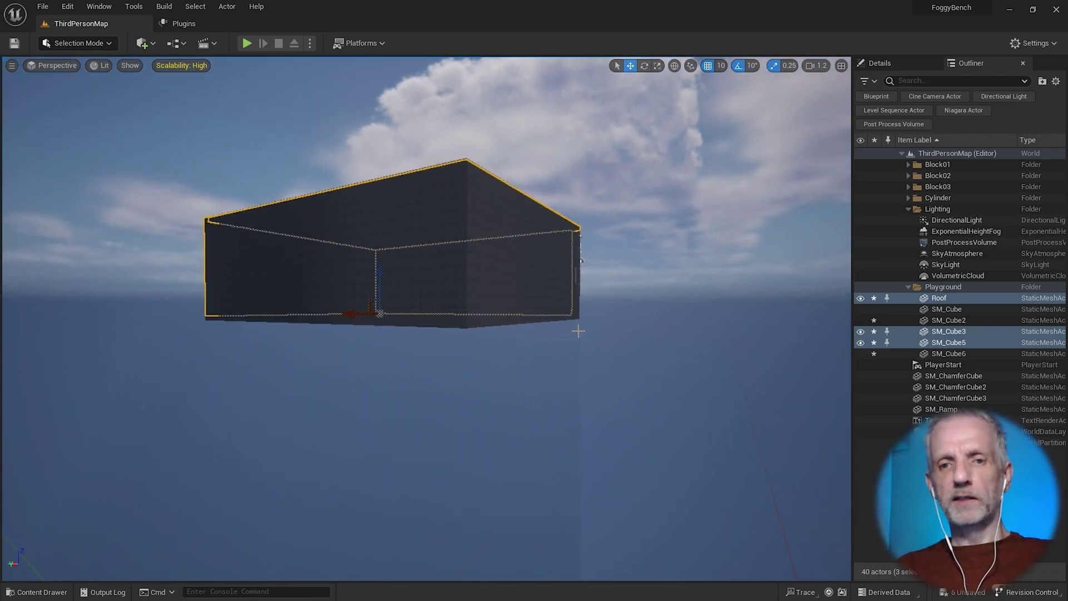
pyautogui.keyDown('ctrl'); pyautogui.click(362, 242); pyautogui.keyUp('ctrl')
pyautogui.keyDown('ctrl'); pyautogui.click(520, 244); pyautogui.keyUp('ctrl')
pyautogui.press('q')
pyautogui.moveTo(512, 305); pyautogui.dragTo(465, 414, button='right')
pyautogui.keyDown('ctrl'); pyautogui.click(437, 509); pyautogui.keyUp('ctrl')
pyautogui.moveTo(438, 509)
pyautogui.mouseDown(button='right')
pyautogui.moveTo(440, 478)
pyautogui.moveTo(451, 576)
pyautogui.moveTo(448, 520)
pyautogui.mouseUp(button='right')
pyautogui.press('e')
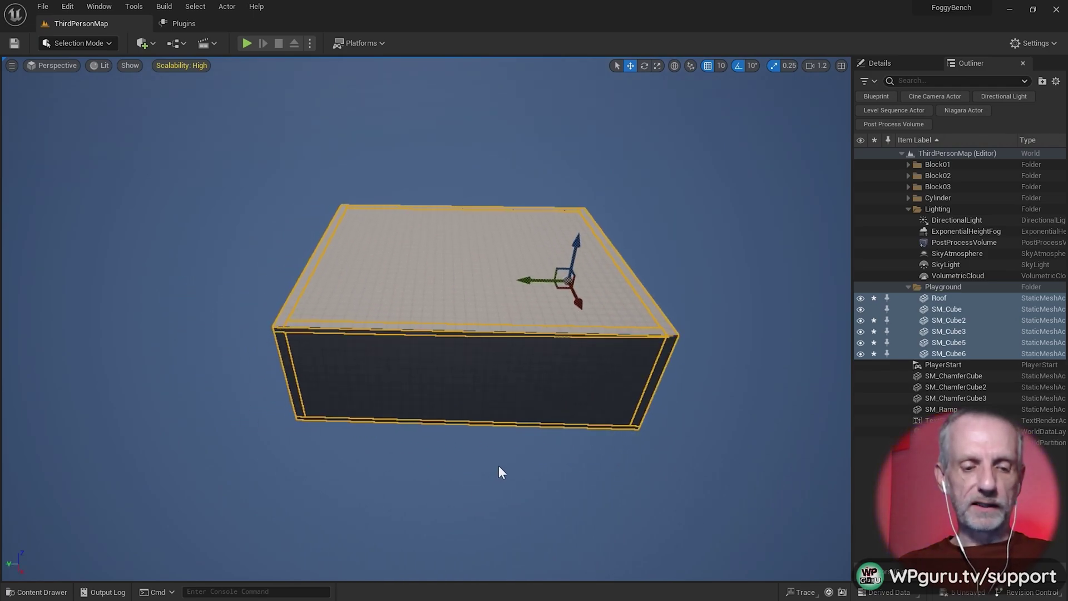
pyautogui.rightClick(477, 278)
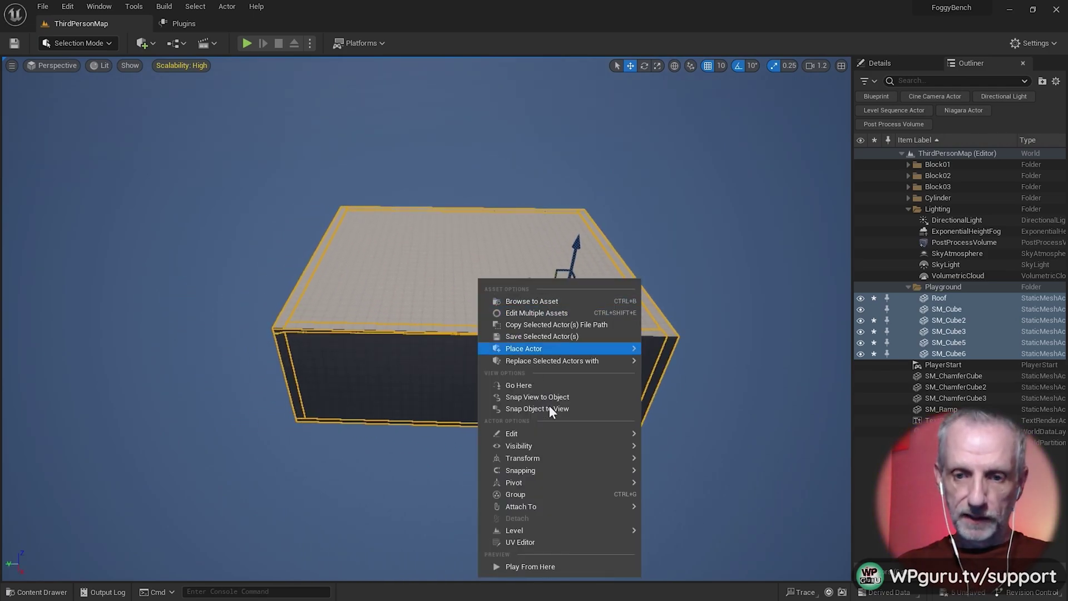
pyautogui.click(558, 494)
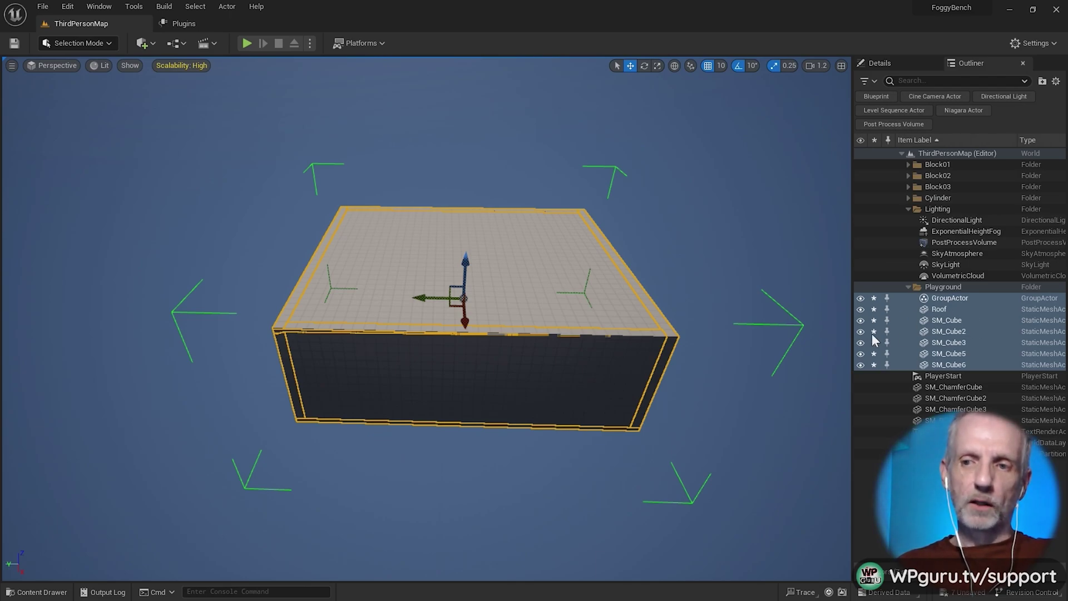
# Reselect the group through its roof, try scaling it up uniformly, and undo the scaling.
pyautogui.click(742, 193)
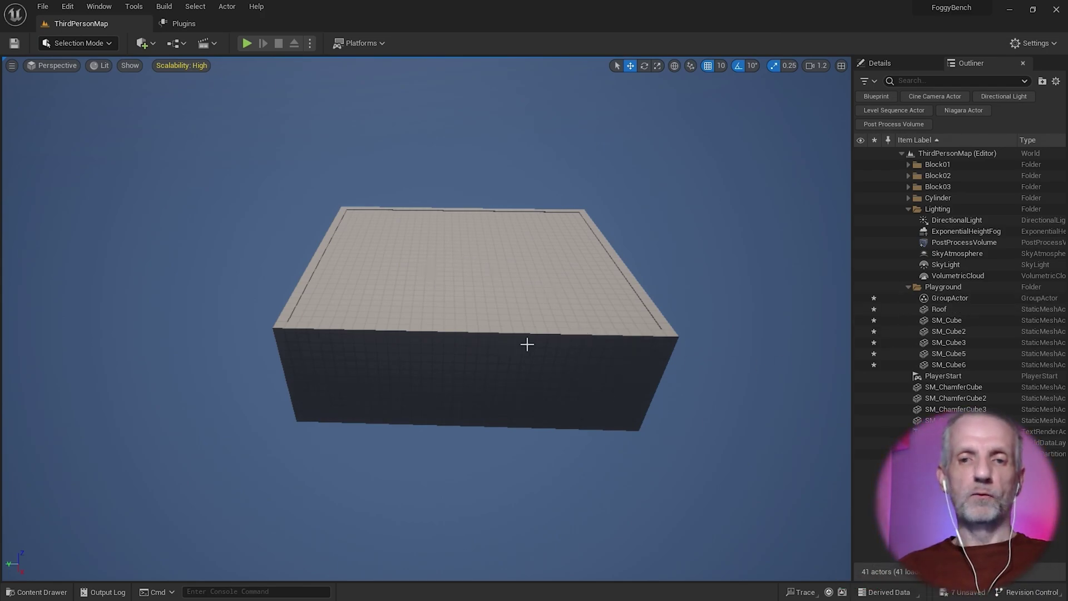
pyautogui.scroll(5, 461, 325)
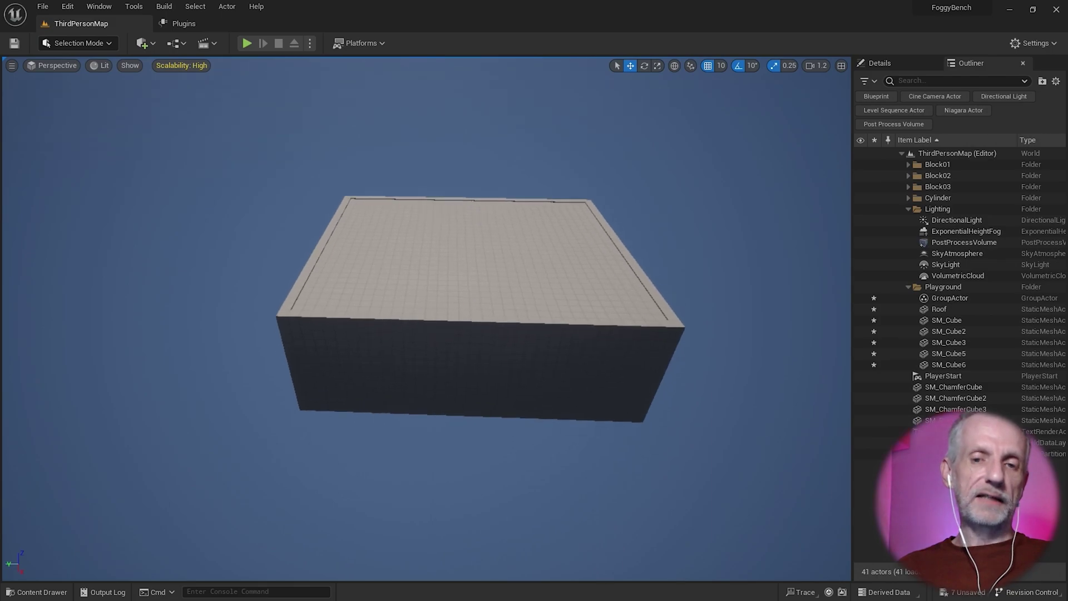
pyautogui.click(450, 284)
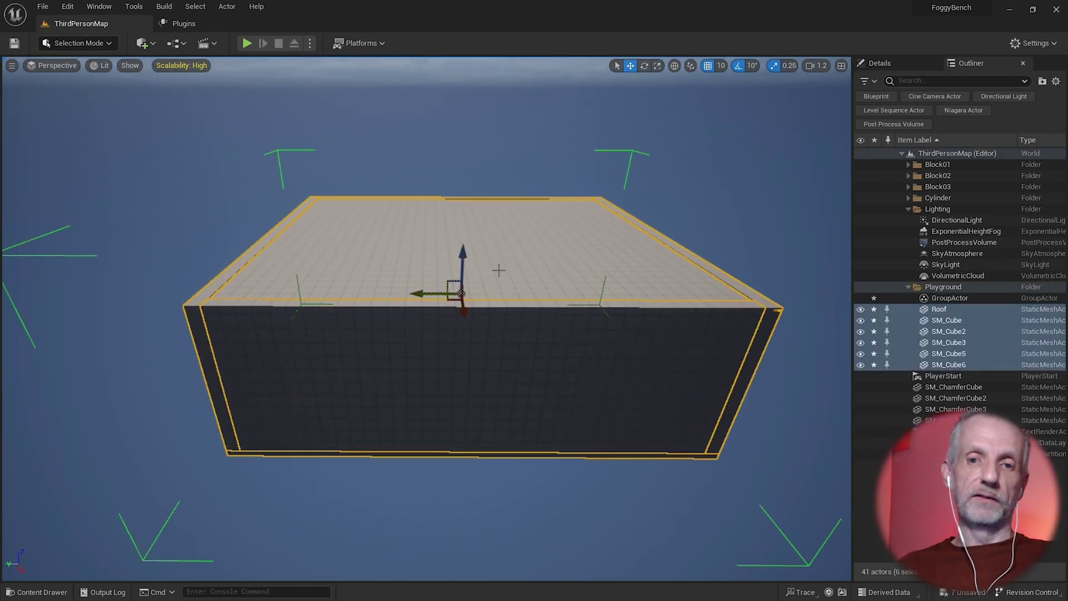
pyautogui.moveTo(462, 256); pyautogui.dragTo(517, 252)
pyautogui.press('e')
pyautogui.press('r')
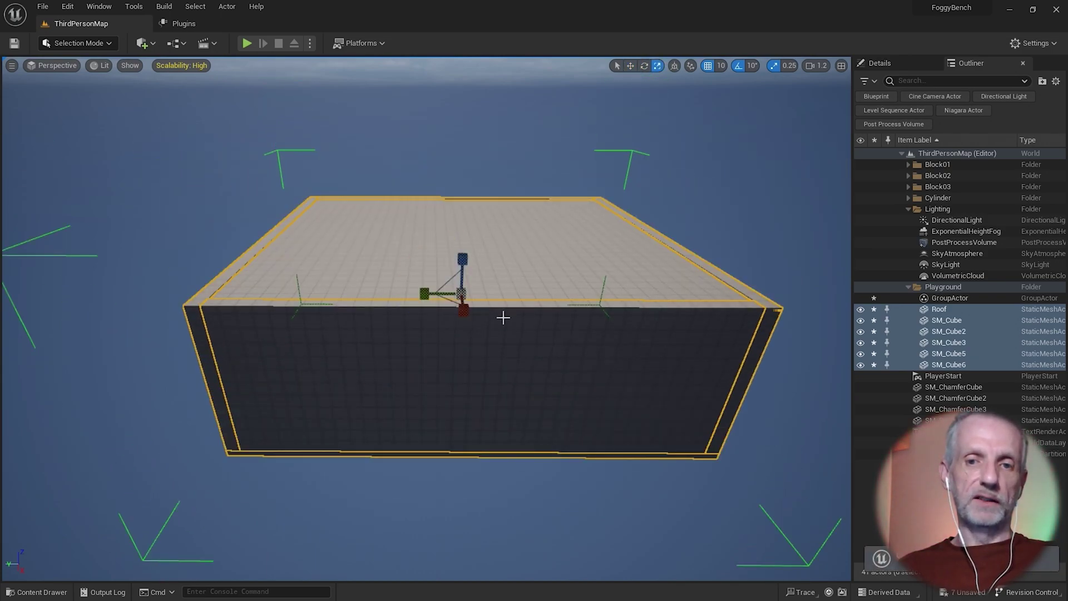
pyautogui.moveTo(460, 293); pyautogui.dragTo(485, 293)
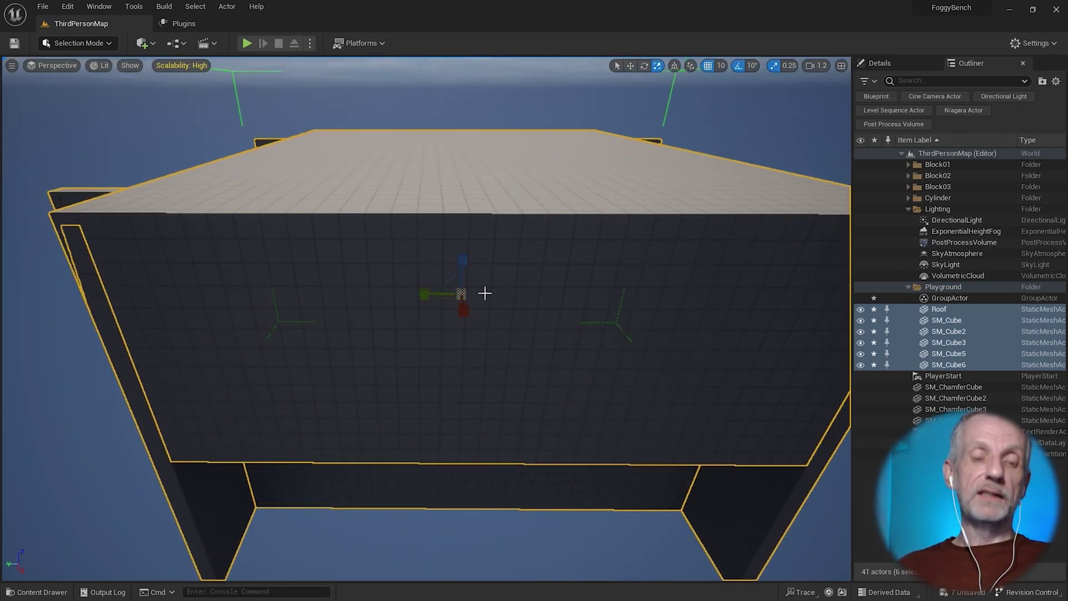
pyautogui.hotkey('ctrl', 'z')
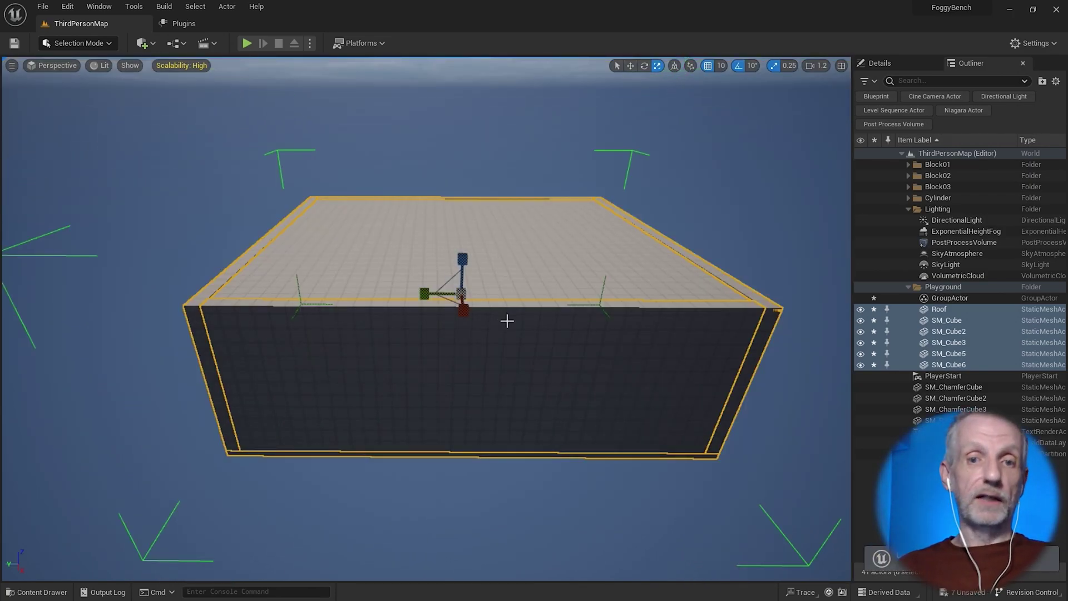
# Collapse the Lighting folder and filter the scene's actor list by "grou".
pyautogui.press('q')
pyautogui.moveTo(507, 321); pyautogui.dragTo(507, 278, button='right')
pyautogui.press('d')
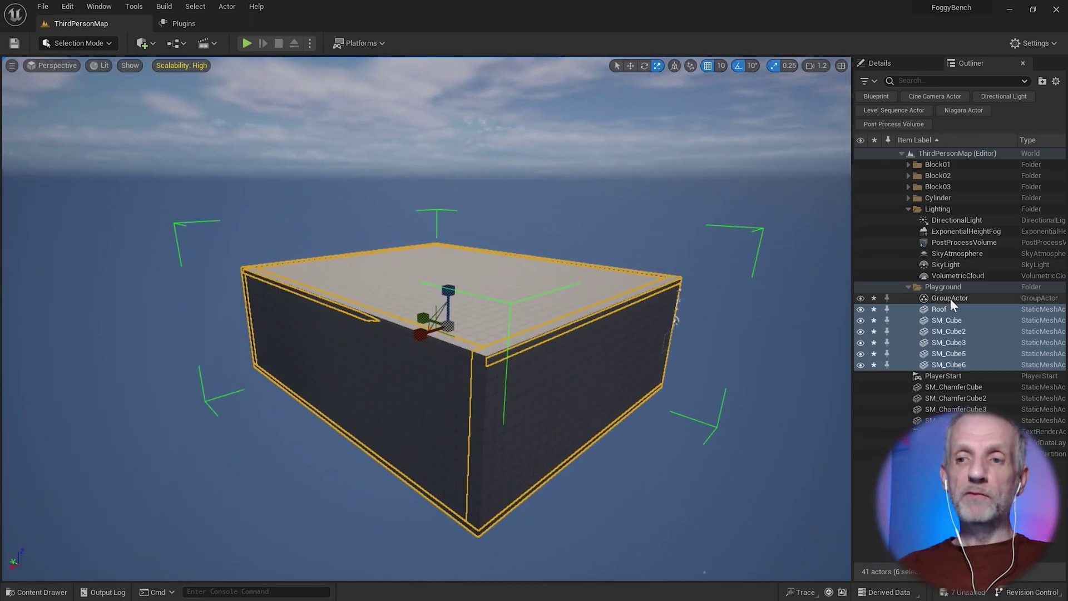
pyautogui.click(949, 298)
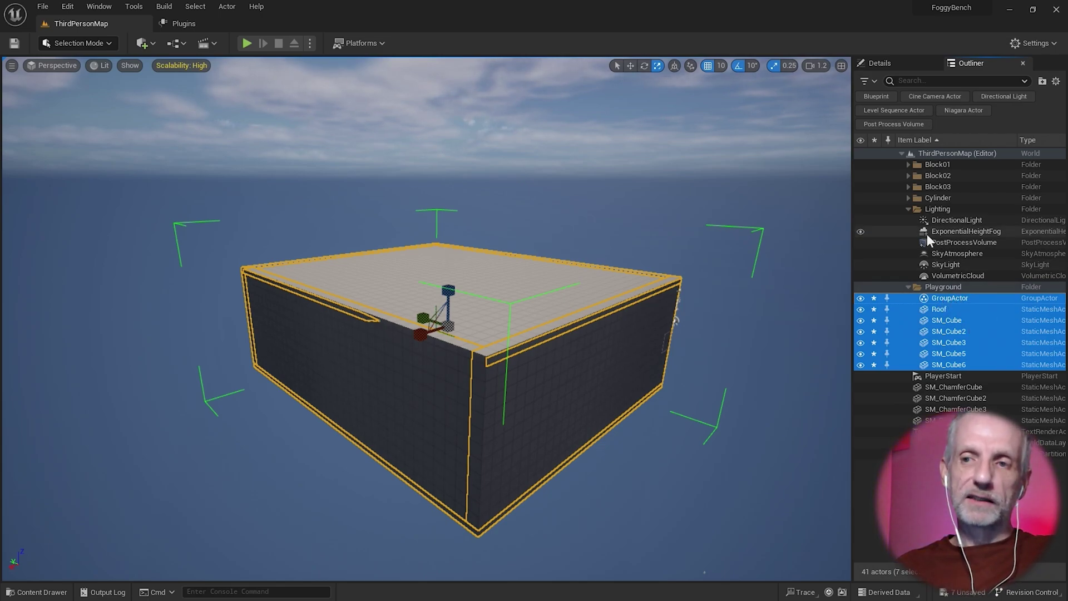
pyautogui.click(908, 209)
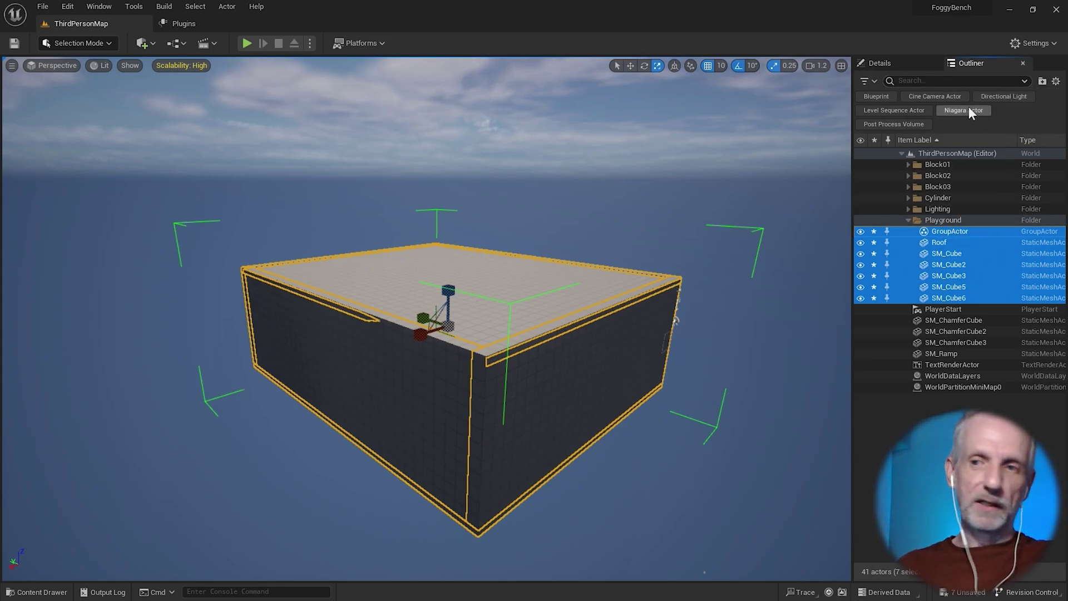
pyautogui.click(958, 78)
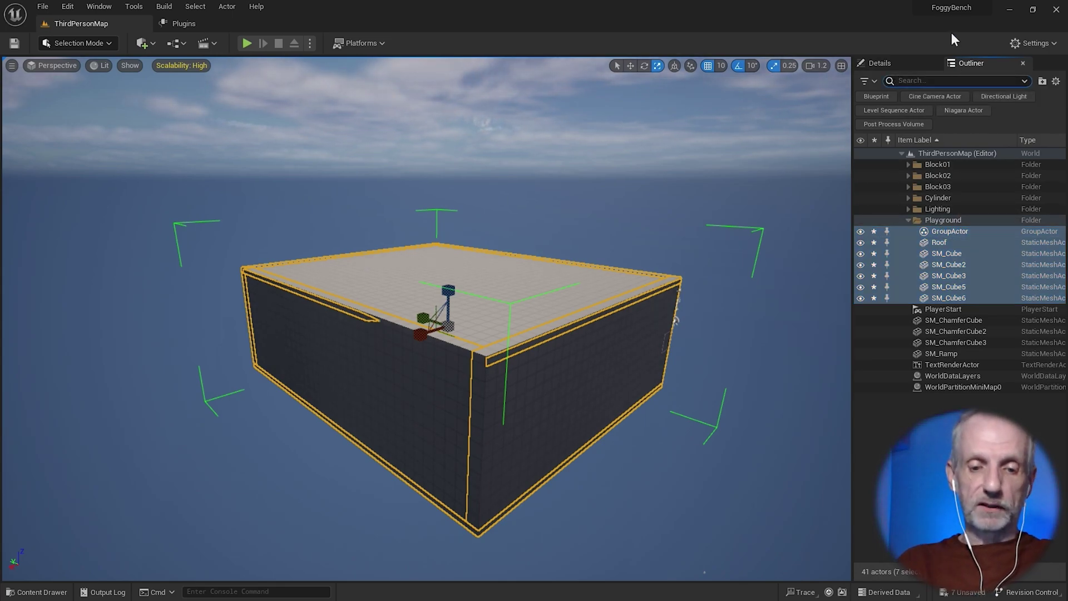
pyautogui.write('grou')
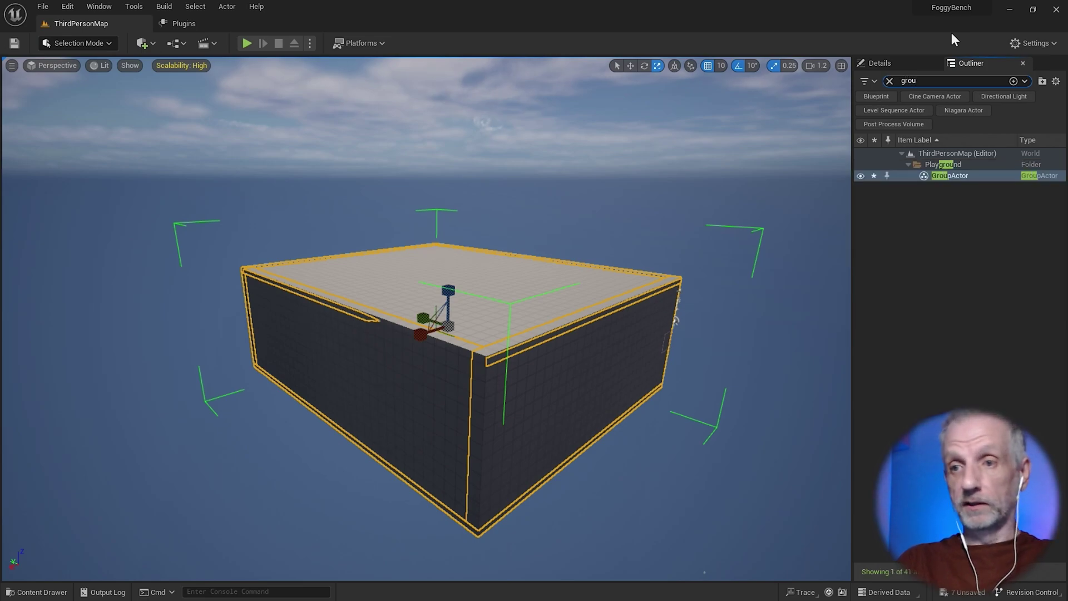
# Rename the GroupActor to "My Room" and clear the actor list filter.
pyautogui.click(954, 176)
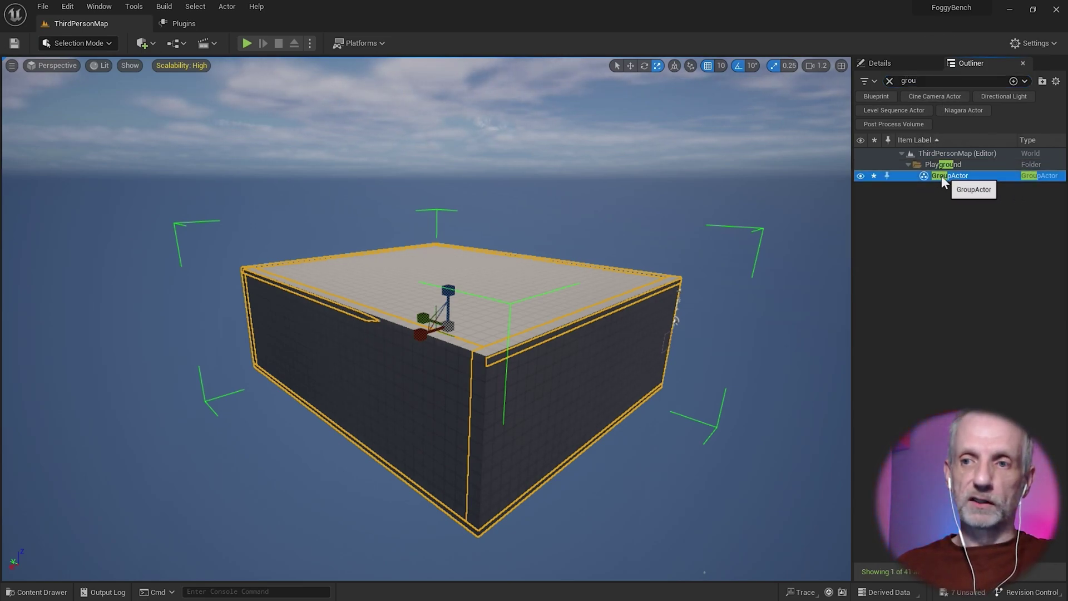
pyautogui.press('F2')
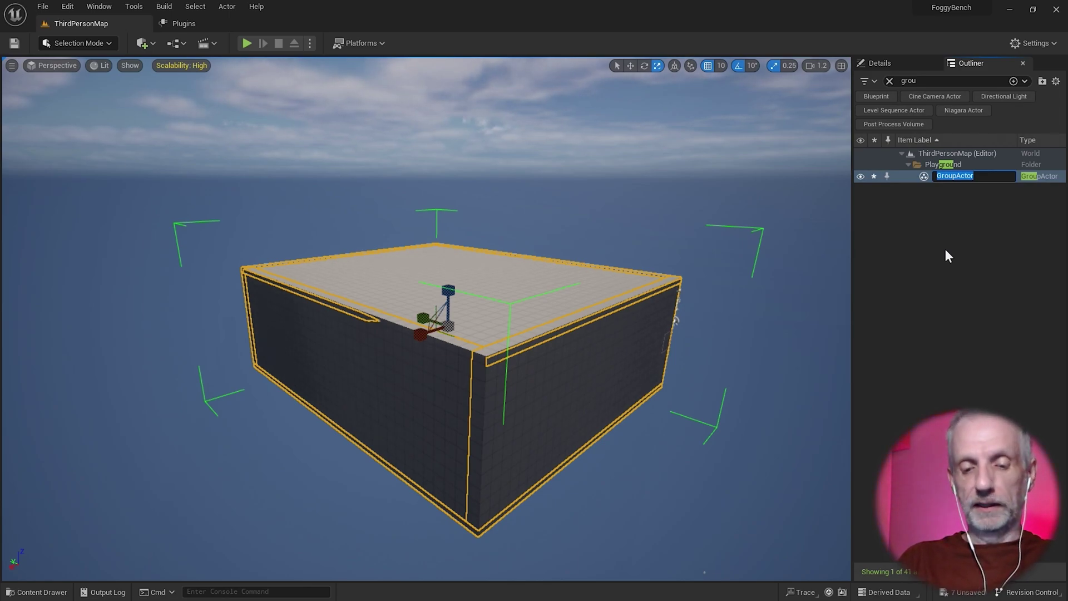
pyautogui.write('My Room')
pyautogui.press('Return')
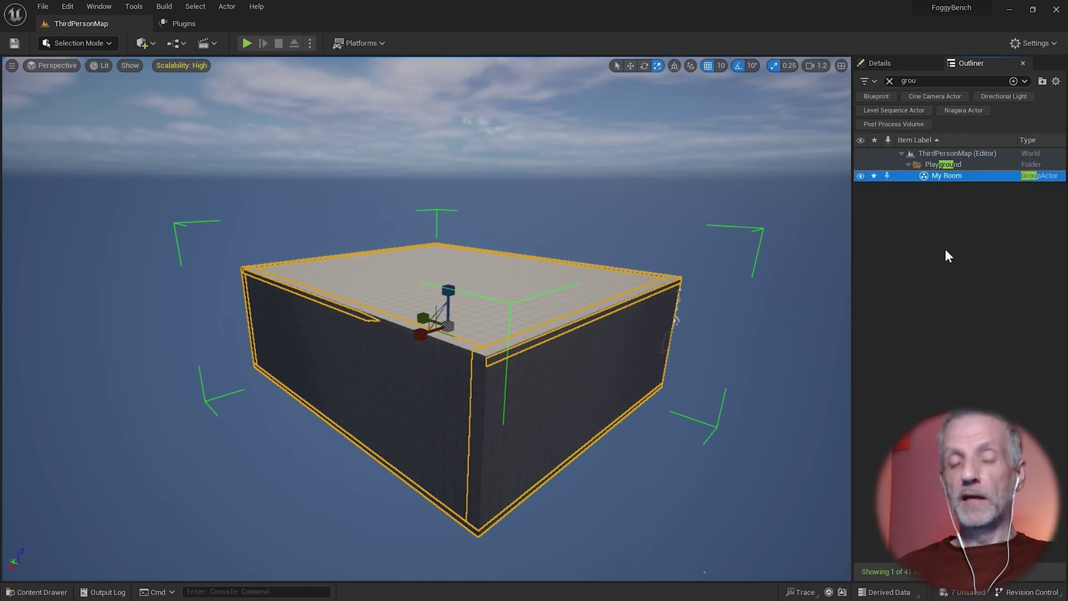
pyautogui.click(889, 81)
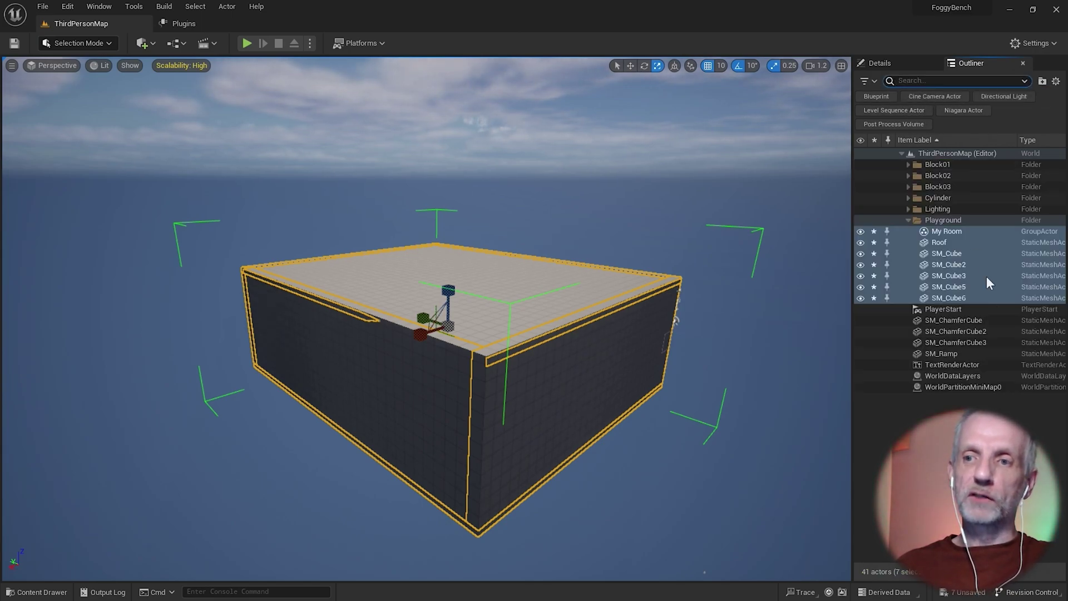
# Select the My Room group and unlock it.
pyautogui.click(957, 231)
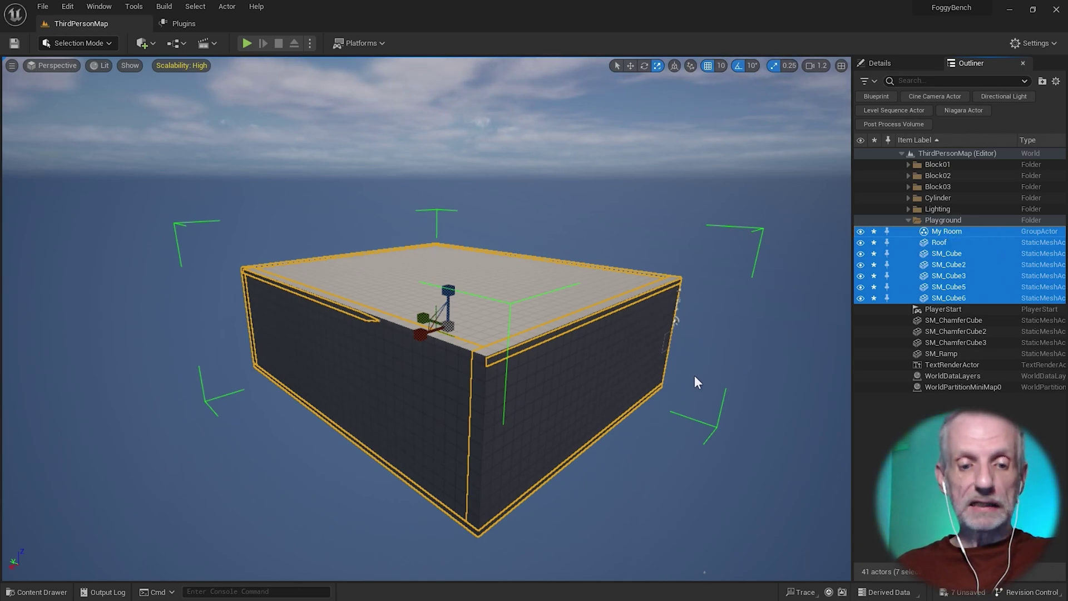
pyautogui.moveTo(694, 376); pyautogui.dragTo(732, 388, button='right')
pyautogui.moveTo(605, 278); pyautogui.dragTo(663, 347)
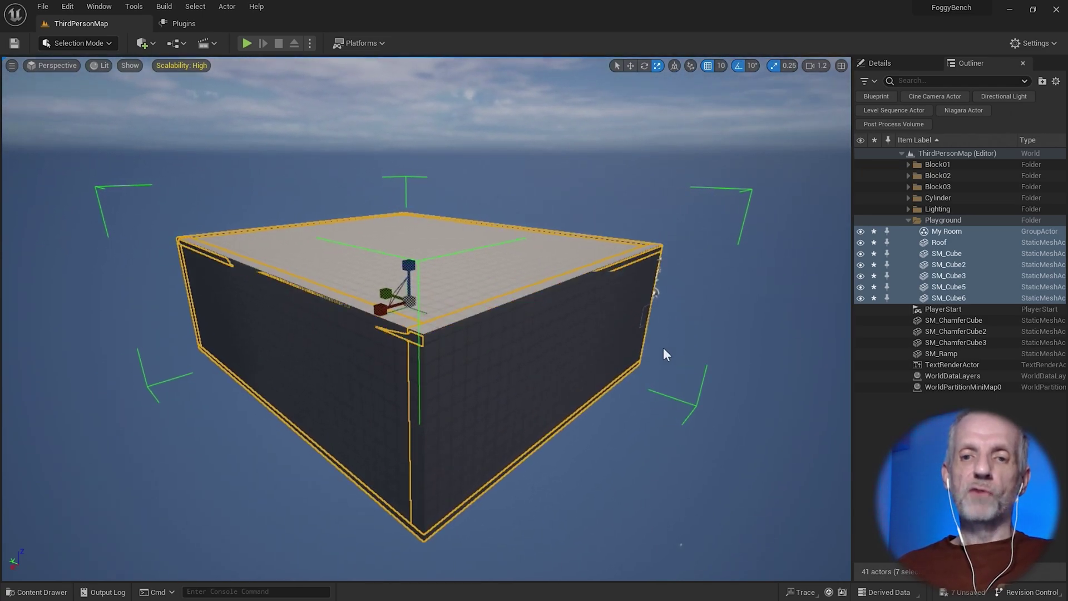
pyautogui.click(661, 178)
pyautogui.click(482, 258)
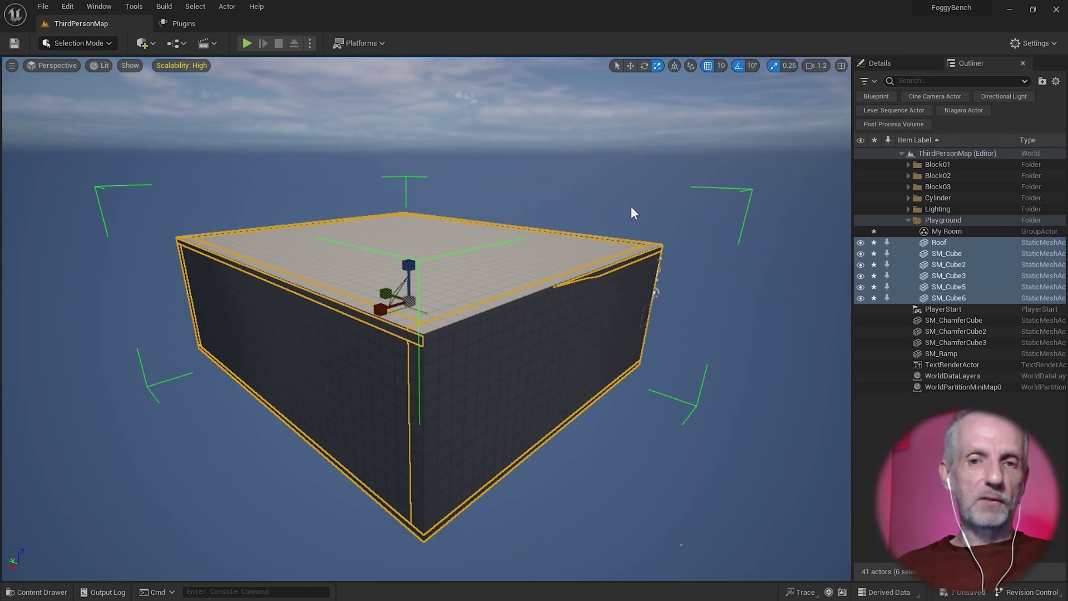
pyautogui.rightClick(467, 261)
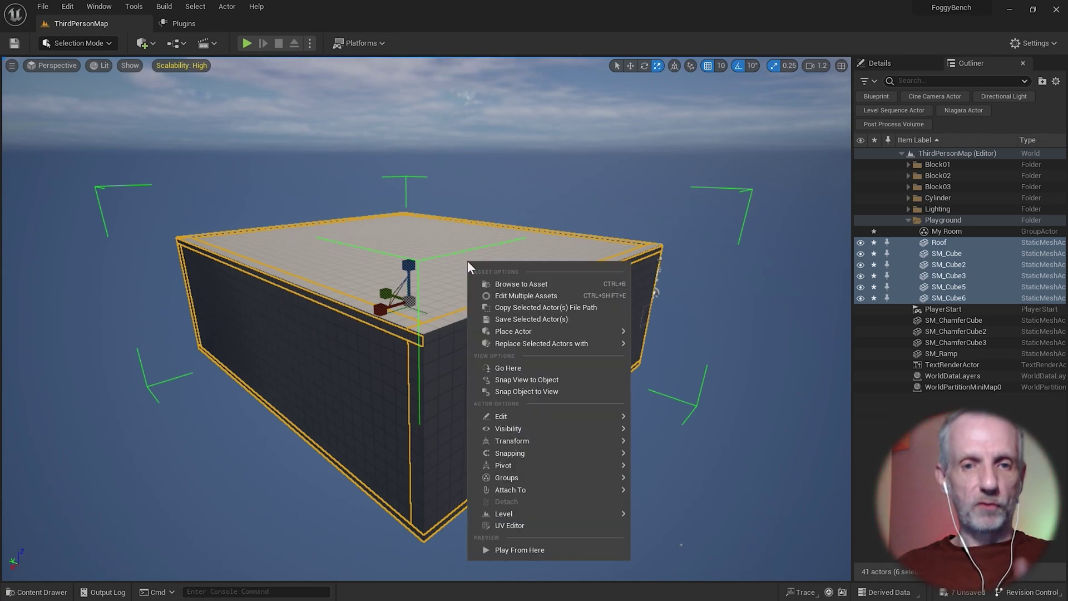
pyautogui.moveTo(528, 477)
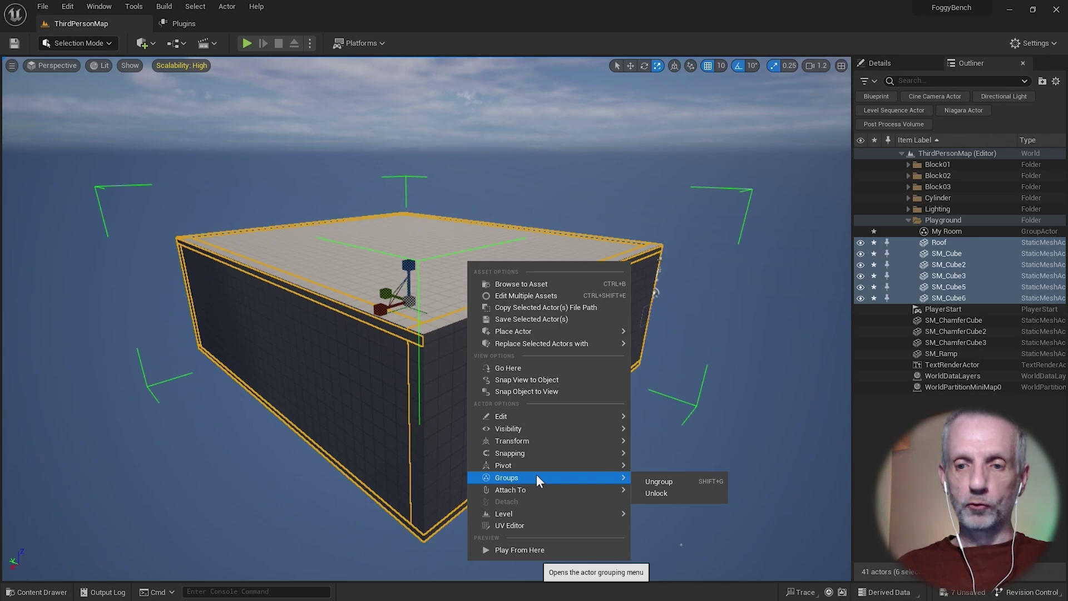
pyautogui.click(685, 492)
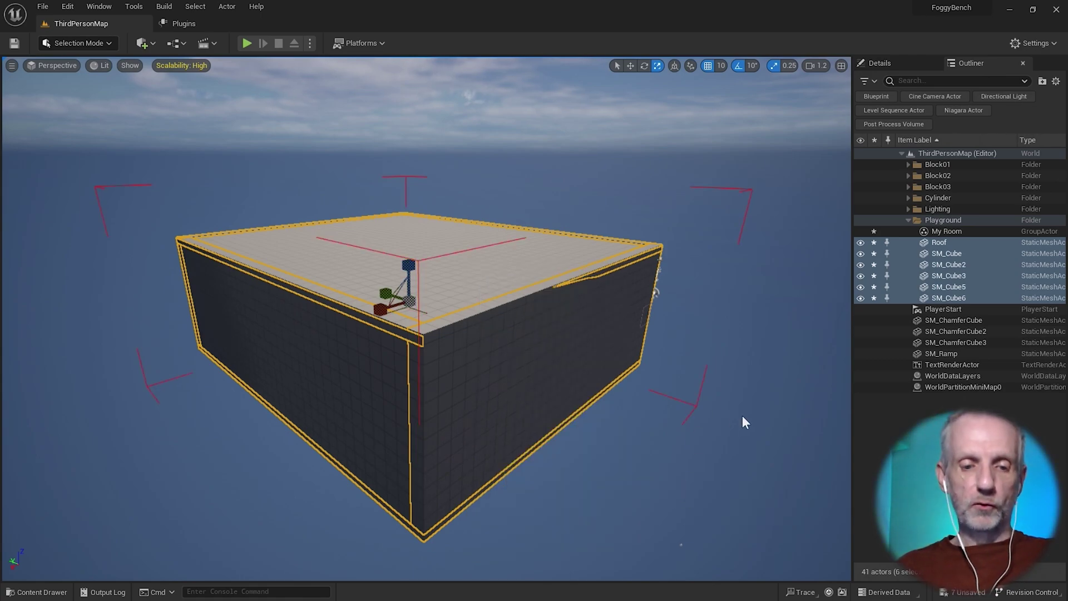
# Select the single wall SM_Cube2 inside the unlocked group and try moving it outward along its green axis.
pyautogui.press('w')
pyautogui.click(746, 381)
pyautogui.click(491, 273)
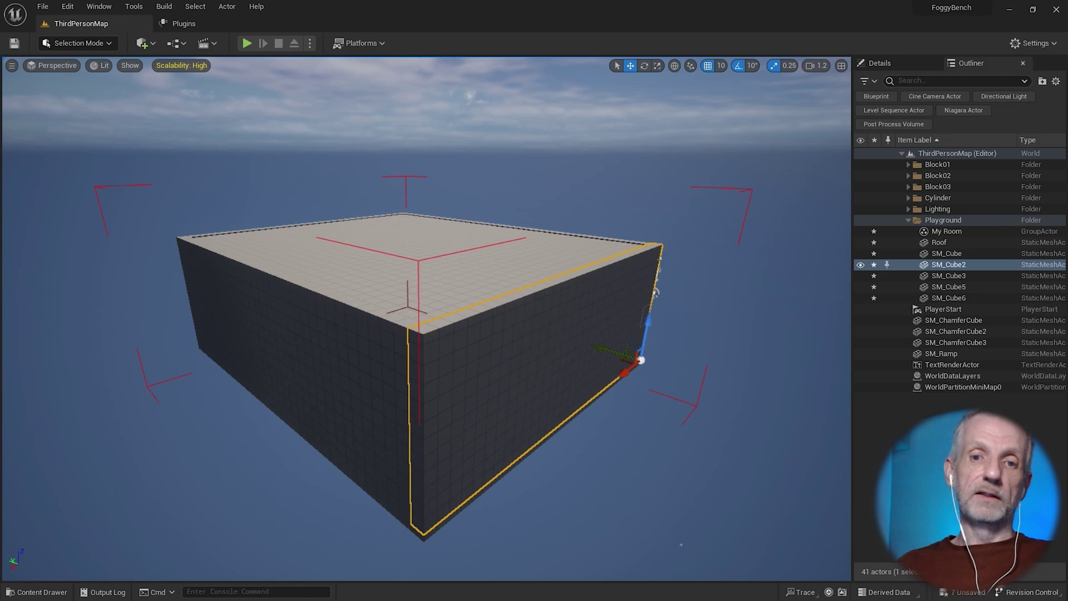
pyautogui.click(335, 269)
pyautogui.click(469, 376)
pyautogui.click(615, 350)
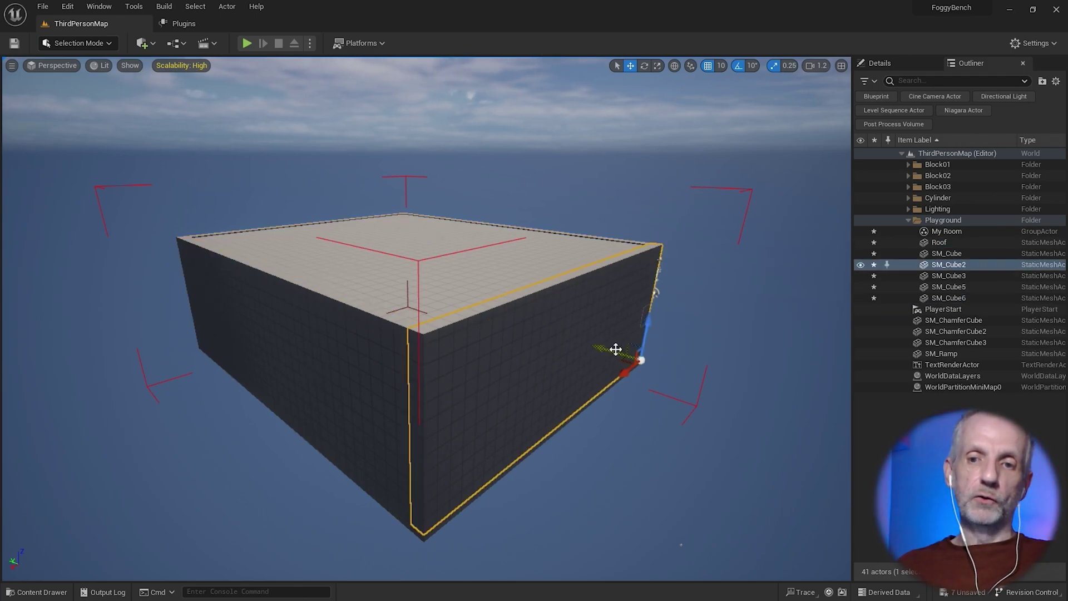
pyautogui.moveTo(615, 350); pyautogui.dragTo(682, 363)
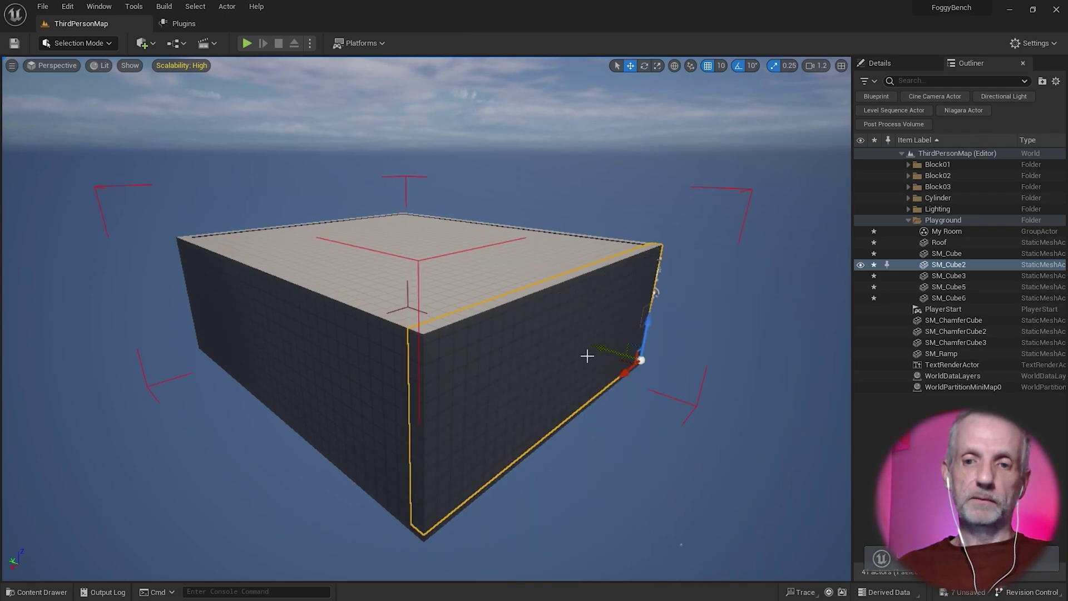
# Lock the My Room group again through its wall SM_Cube2.
pyautogui.rightClick(520, 339)
pyautogui.moveTo(625, 256)
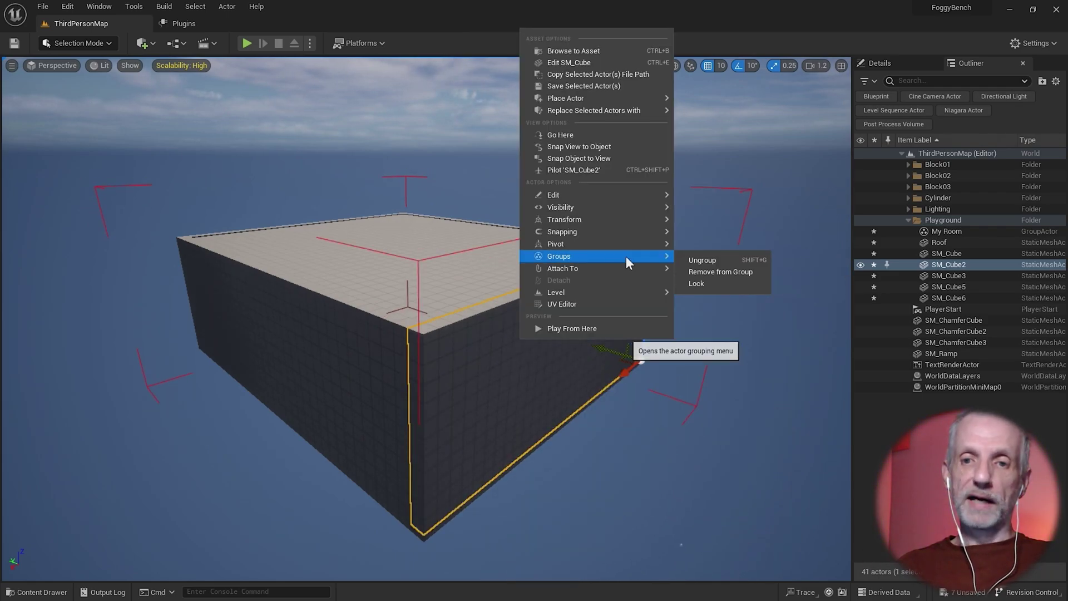
pyautogui.click(713, 282)
pyautogui.moveTo(484, 323)
pyautogui.mouseDown(button='right')
pyautogui.moveTo(478, 346)
pyautogui.moveTo(480, 325)
pyautogui.mouseUp(button='right')
pyautogui.press('a')
pyautogui.moveTo(405, 338); pyautogui.dragTo(467, 329, button='right')
pyautogui.press('d')
pyautogui.press('d')
pyautogui.press('s')
pyautogui.press('a')
pyautogui.press('w')
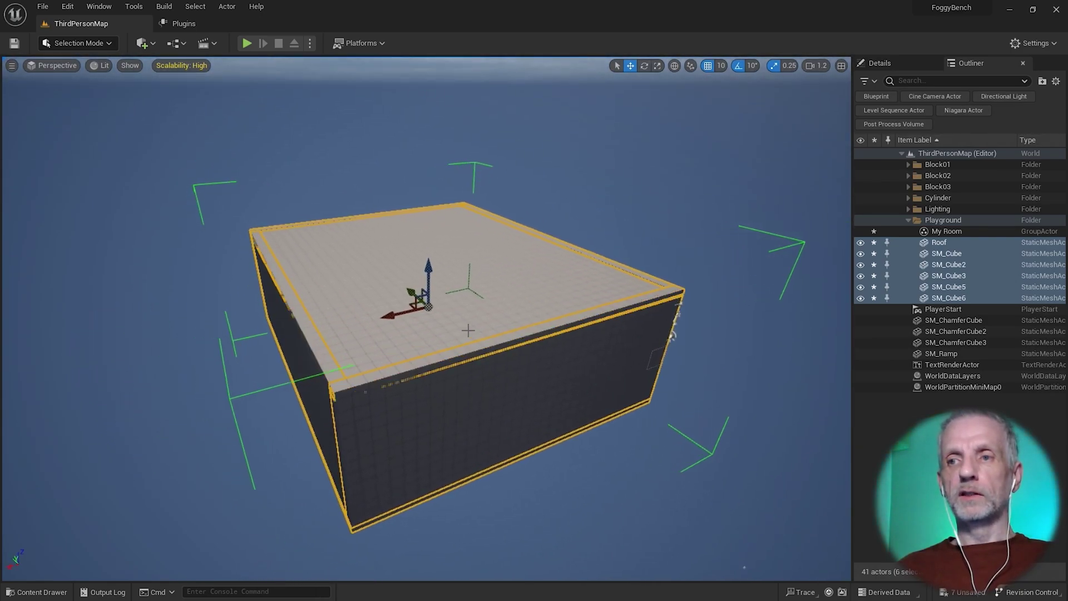
# Disable Allow Group Selection in the editor's selection settings and deselect the room.
pyautogui.click(1051, 44)
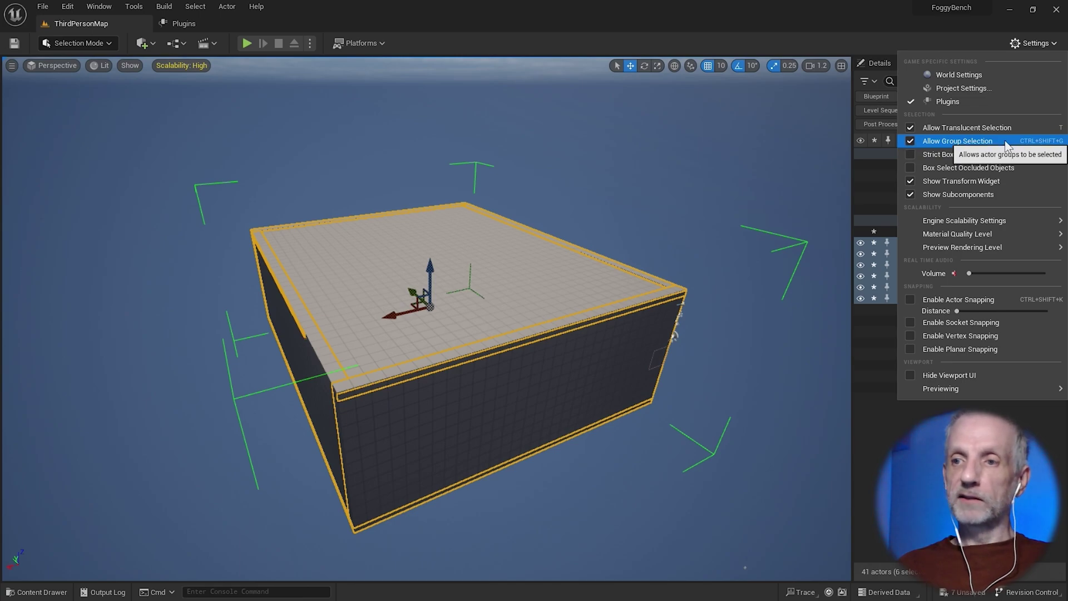
pyautogui.click(910, 139)
pyautogui.click(720, 253)
pyautogui.moveTo(720, 254); pyautogui.dragTo(756, 212, button='right')
# Select the wall SM_Cube2 on its own, move it outward along the green axis, and undo the move.
pyautogui.click(946, 230)
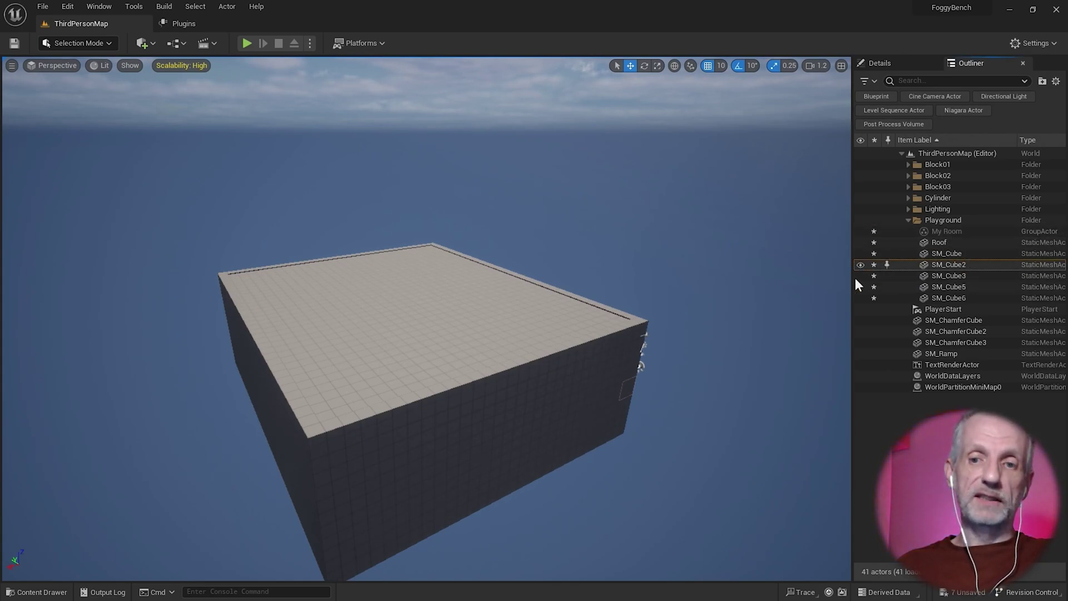
pyautogui.click(519, 361)
pyautogui.click(349, 460)
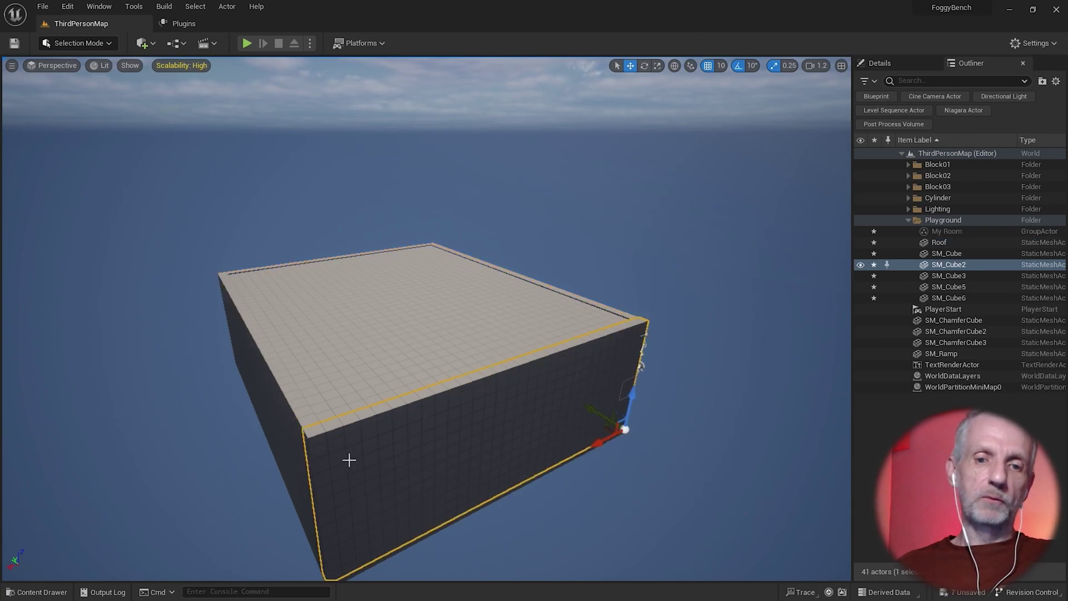
pyautogui.moveTo(595, 410); pyautogui.dragTo(733, 446)
pyautogui.hotkey('ctrl', 'z')
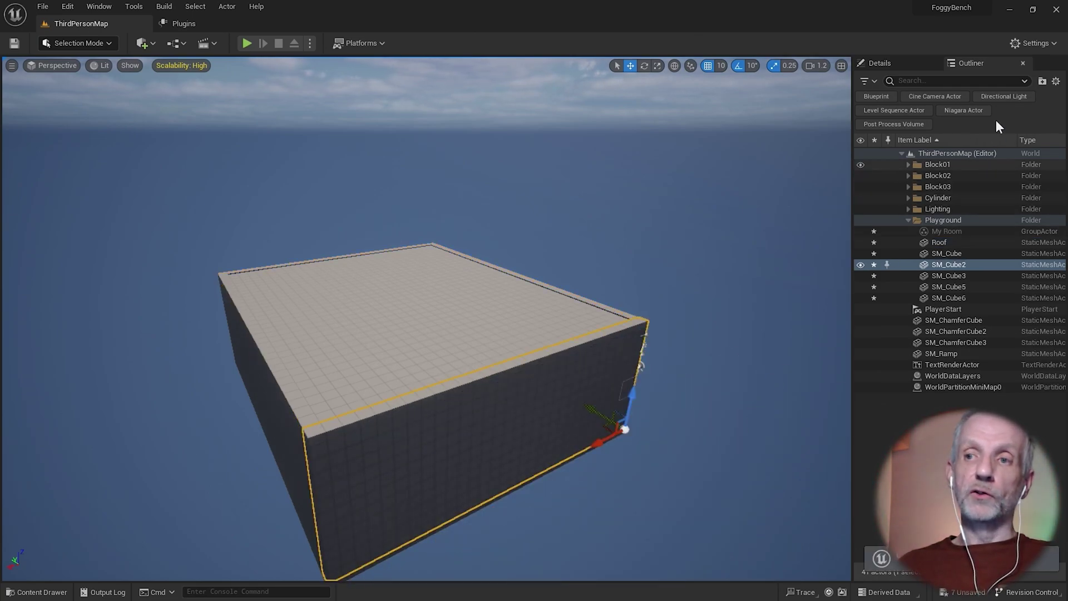
# Re-enable Allow Group Selection in the editor's selection settings.
pyautogui.click(1034, 43)
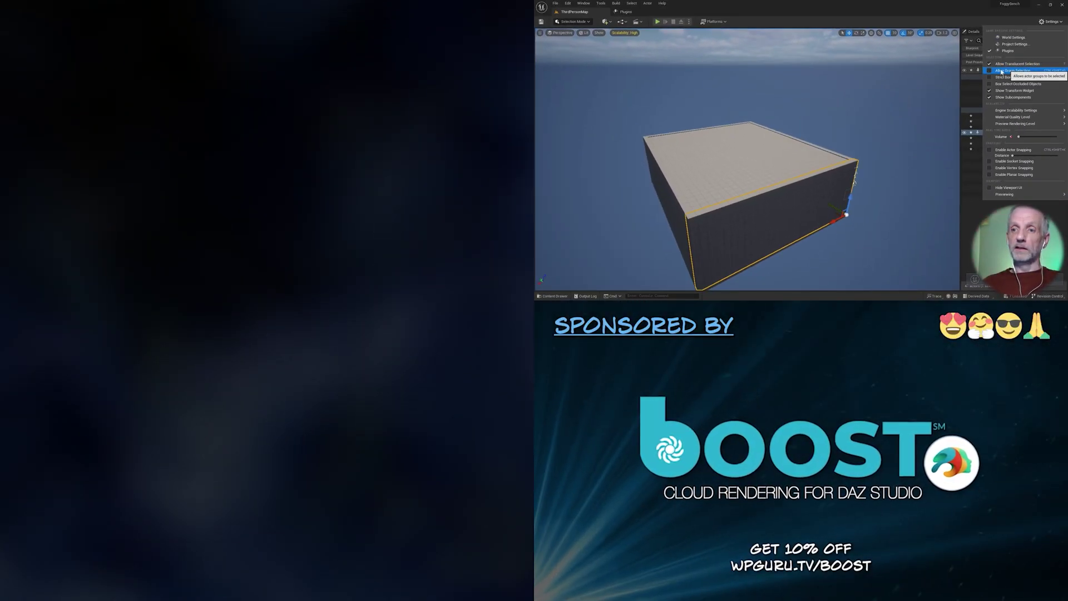
pyautogui.click(985, 87)
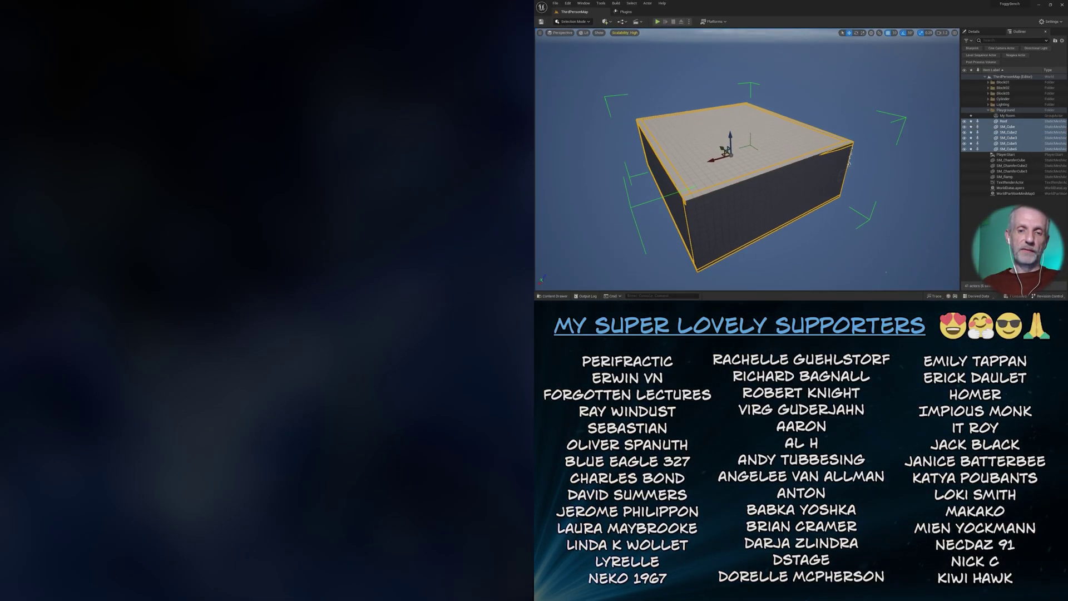